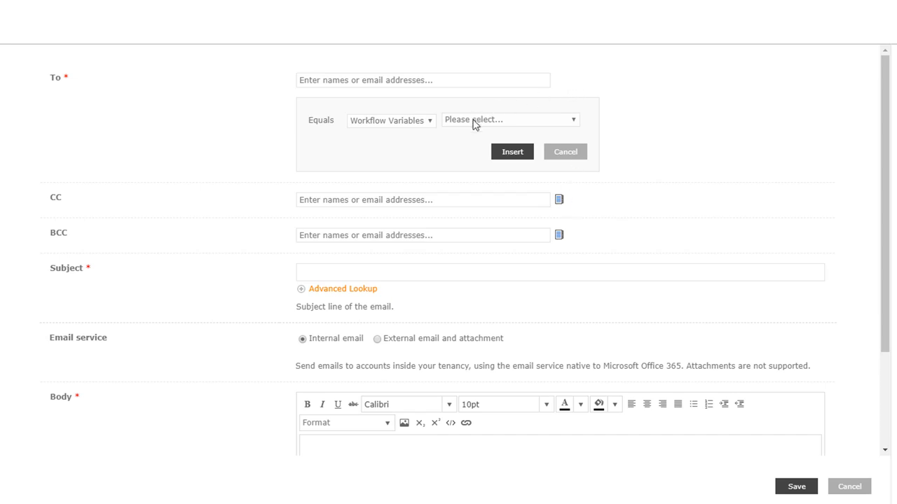
# - Insert the Workflow Context value Initiator as the email's To recipient
pyautogui.click(433, 122)
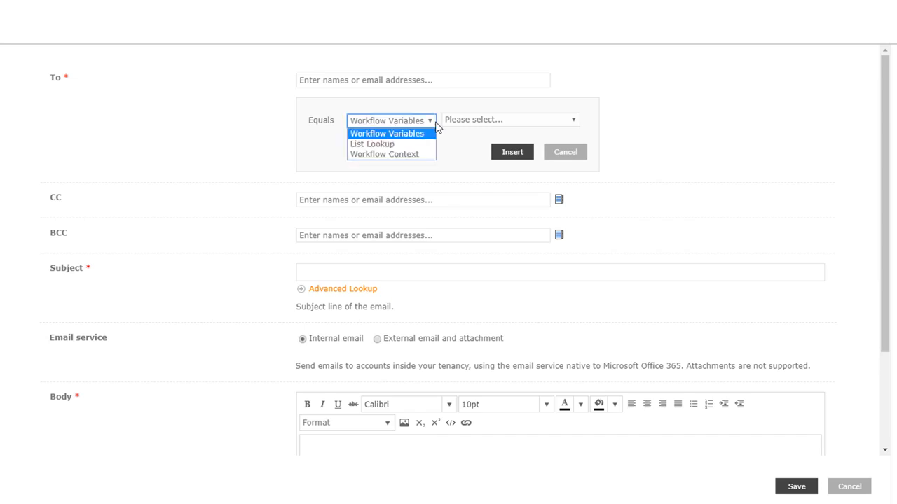
pyautogui.click(422, 154)
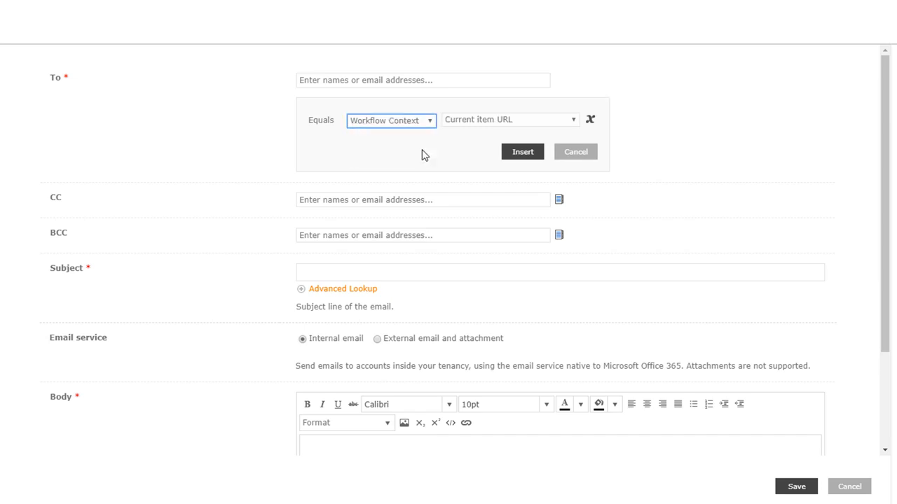
pyautogui.click(518, 122)
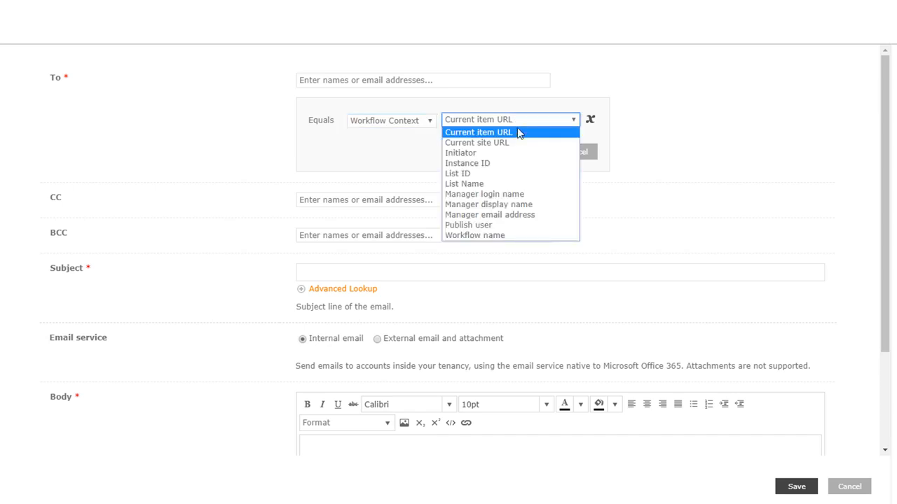
pyautogui.click(524, 155)
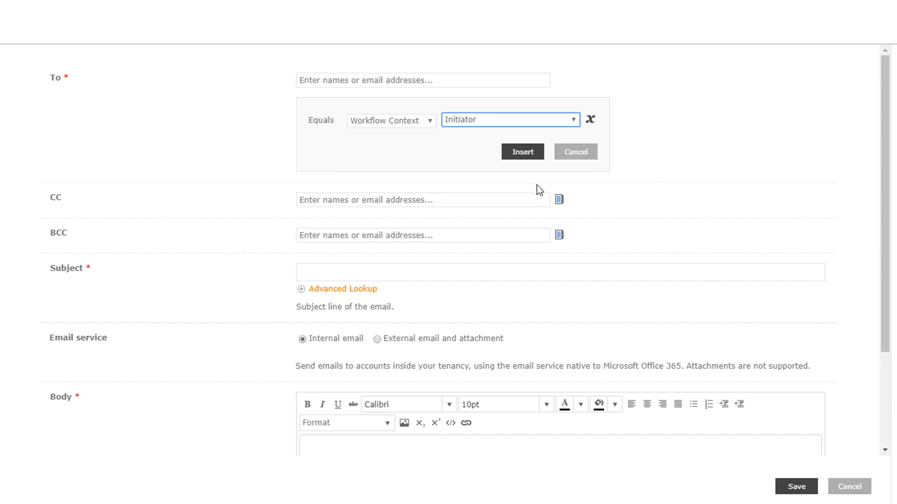
pyautogui.click(530, 151)
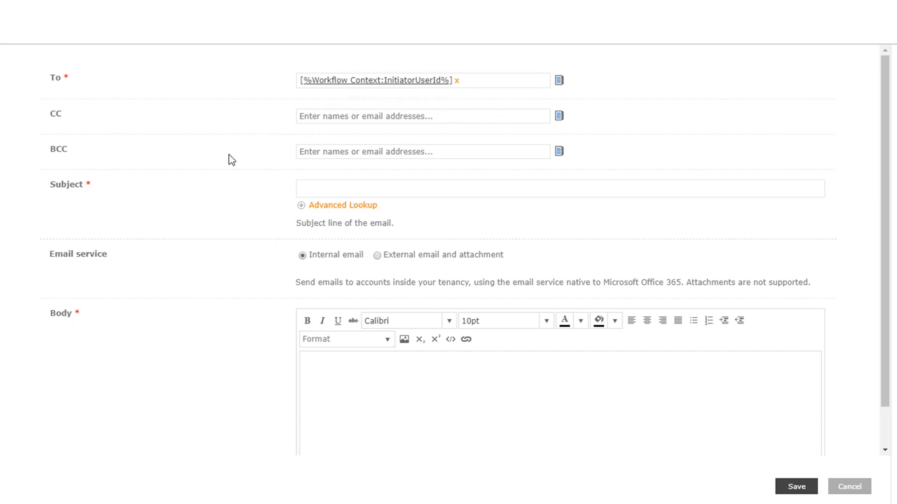
# - Enter the email subject "Your Request for {Current Item:Title} has been Submitted.", using the item's Title property as the reference
pyautogui.click(335, 189)
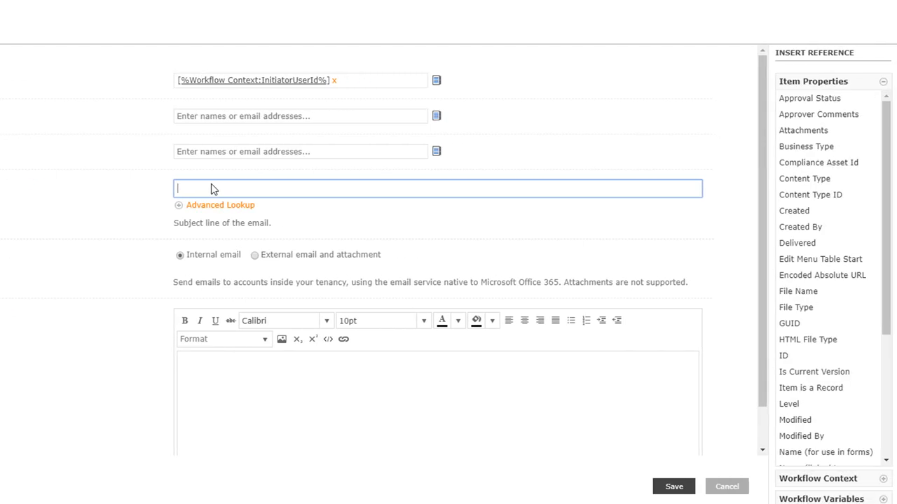
pyautogui.write('Your Request for')
pyautogui.moveTo(886, 222); pyautogui.dragTo(886, 353)
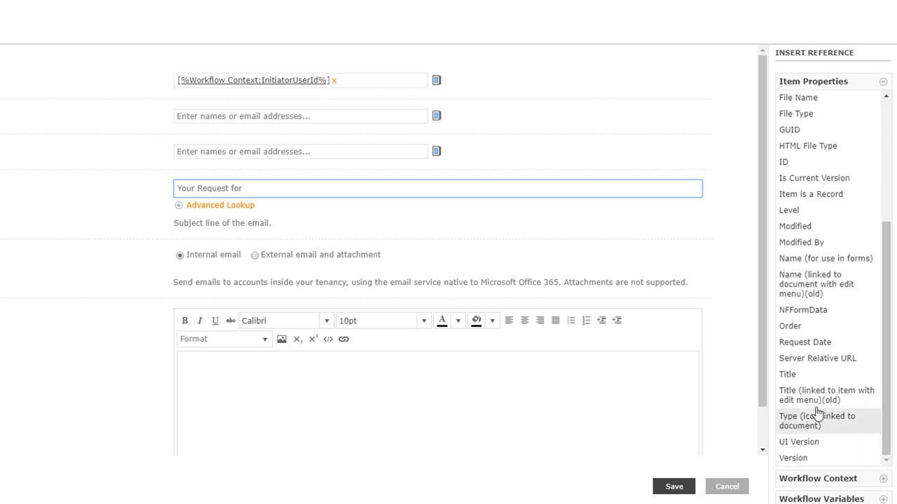
pyautogui.click(812, 381)
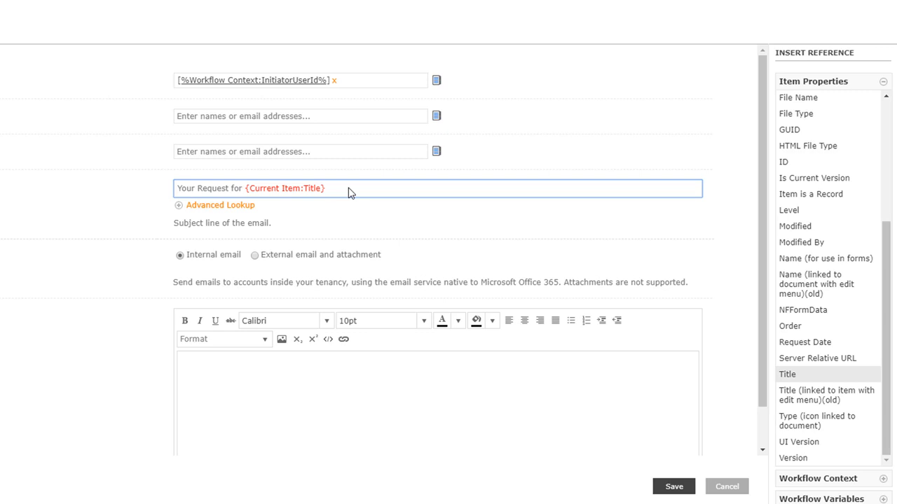
pyautogui.write('has been Submitted.')
pyautogui.click(137, 320)
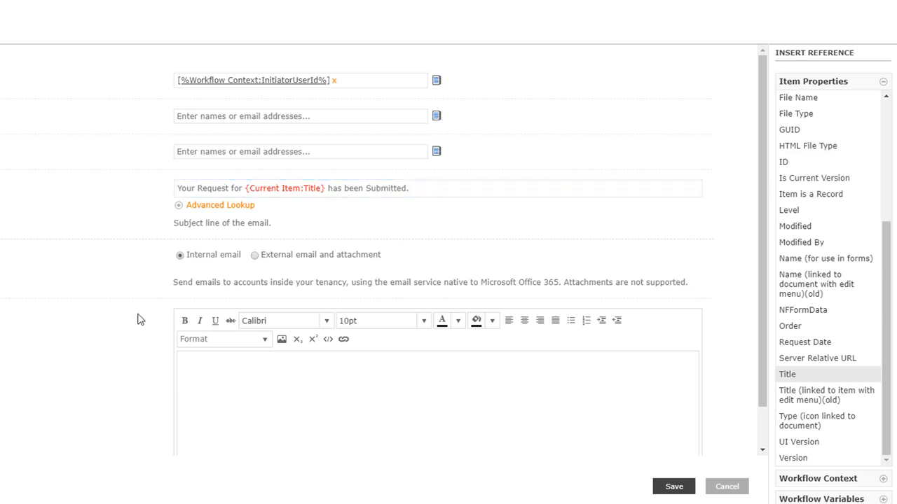
# - Write the email body "Hello {Workflow Context:Initiator display name}, your request has been submitted." with the name as an inserted reference, and save the action
pyautogui.click(234, 330)
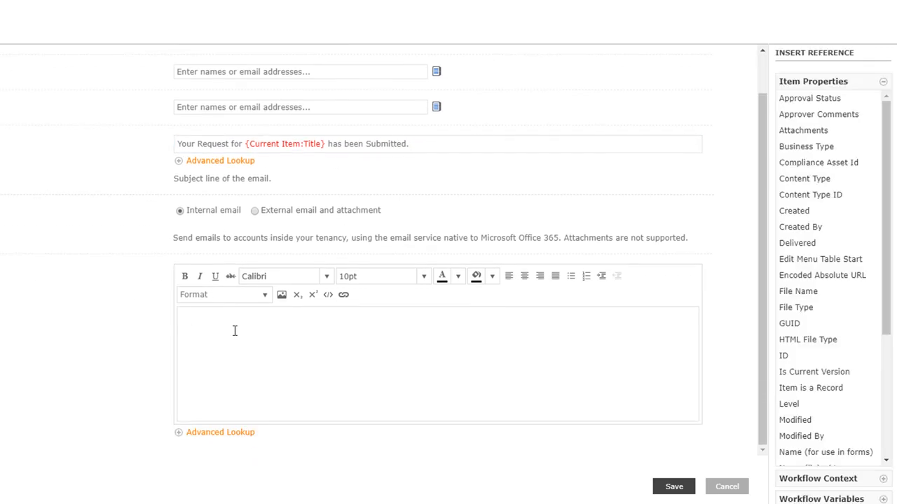
pyautogui.write('Hello')
pyautogui.click(812, 480)
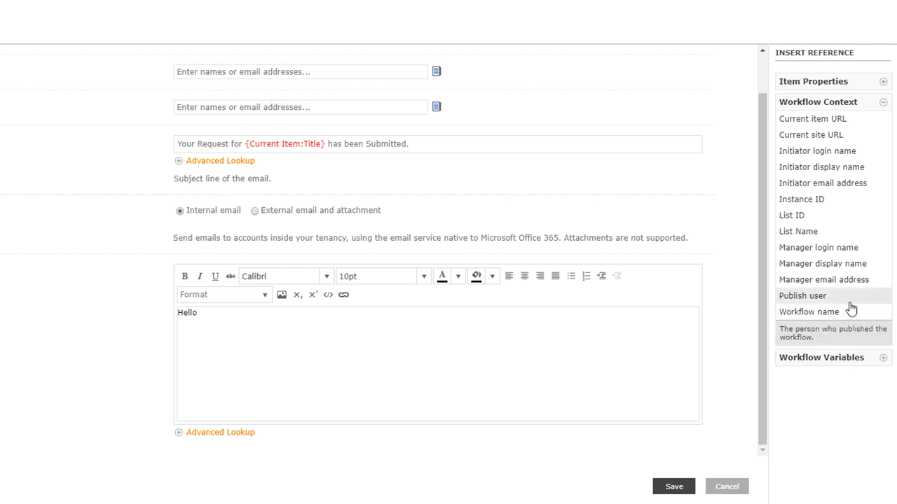
pyautogui.click(841, 173)
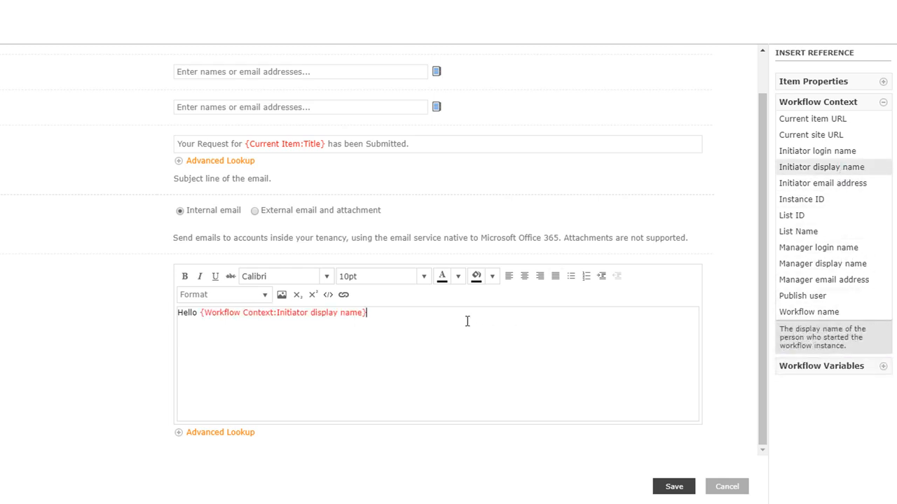
pyautogui.write(', your request has been submitted.')
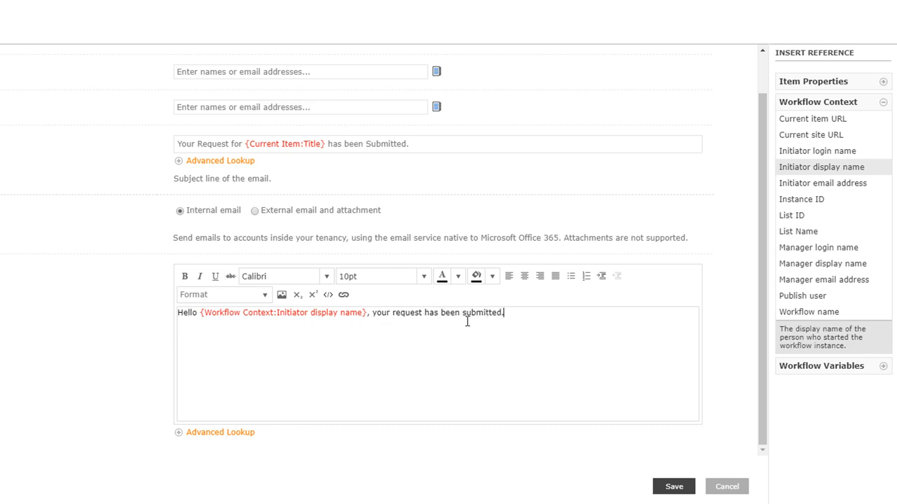
pyautogui.click(674, 487)
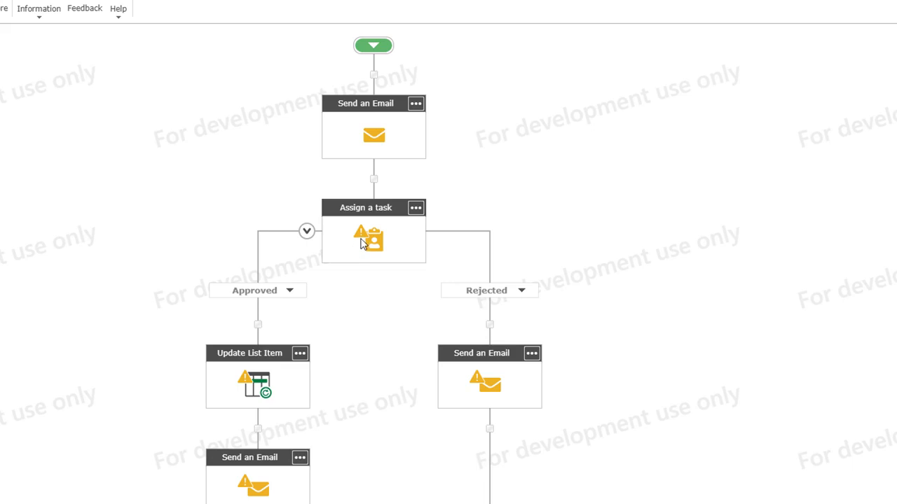
# - Rename the first Send an Email action as "Send an Email - Initiator"
pyautogui.doubleClick(371, 105)
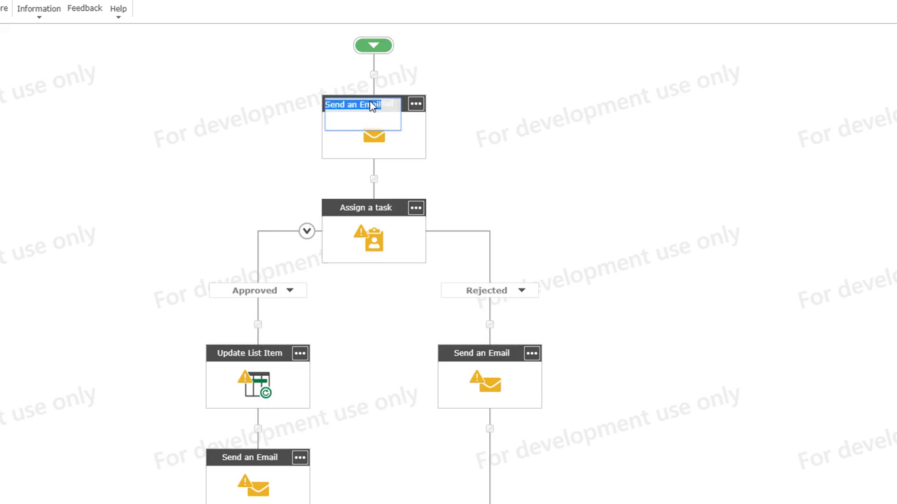
pyautogui.click(392, 107)
pyautogui.write('- ')
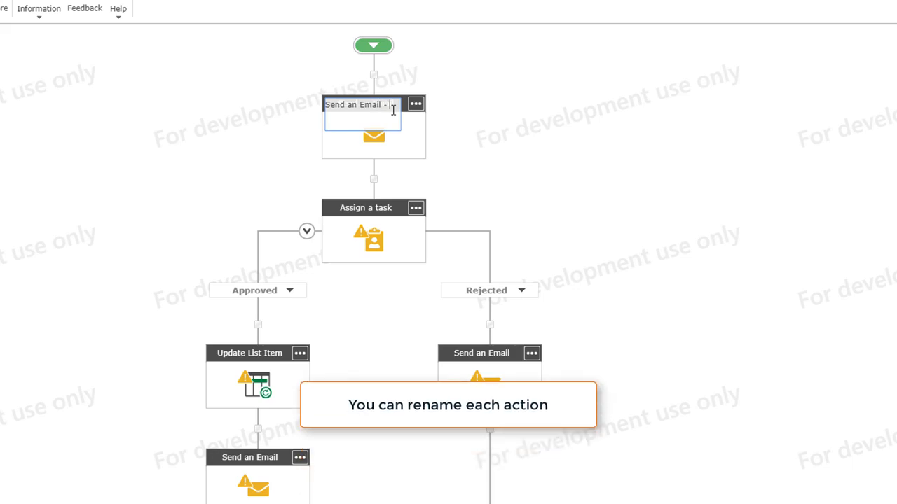
pyautogui.write('Initiator')
pyautogui.click(498, 109)
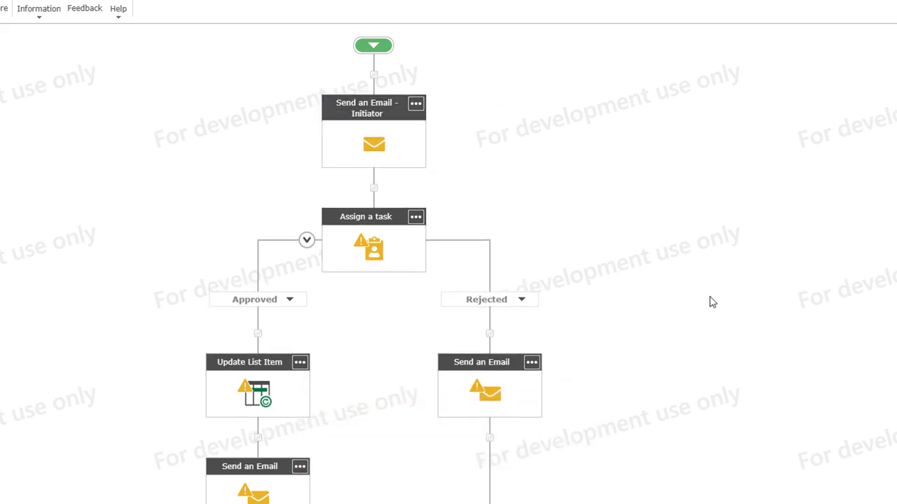
# - In the Assign a task action, insert the Workflow Context value Manager email address as participant and set the task title to "New Task"
pyautogui.doubleClick(369, 250)
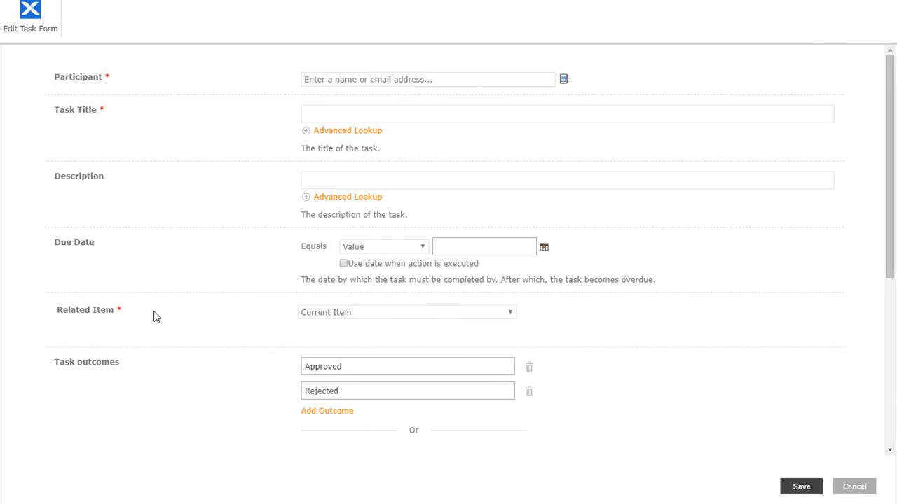
pyautogui.click(408, 81)
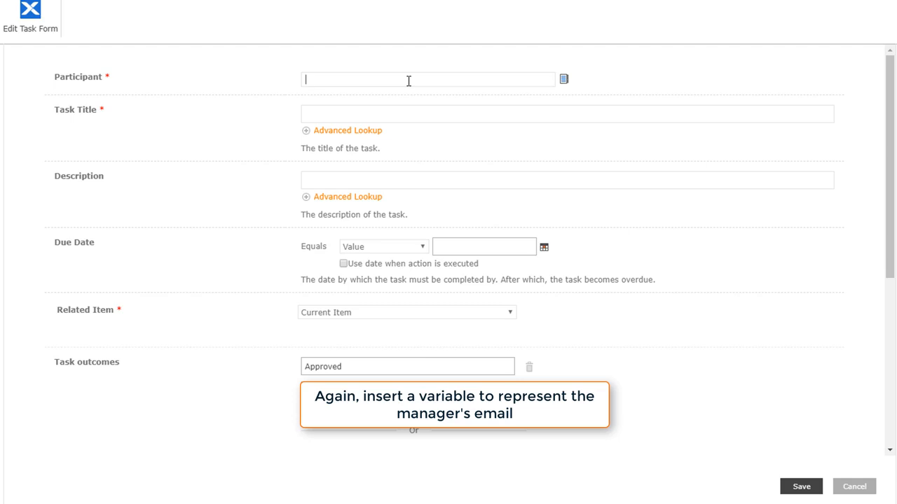
pyautogui.click(564, 83)
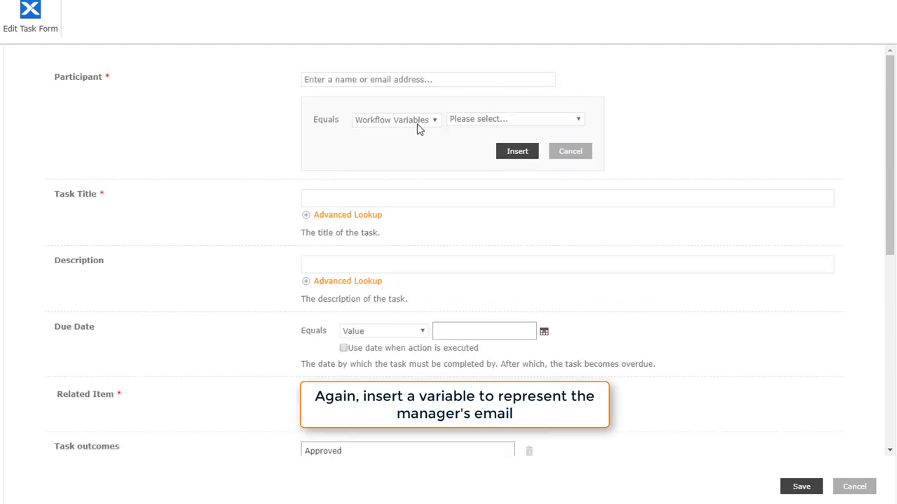
pyautogui.click(418, 120)
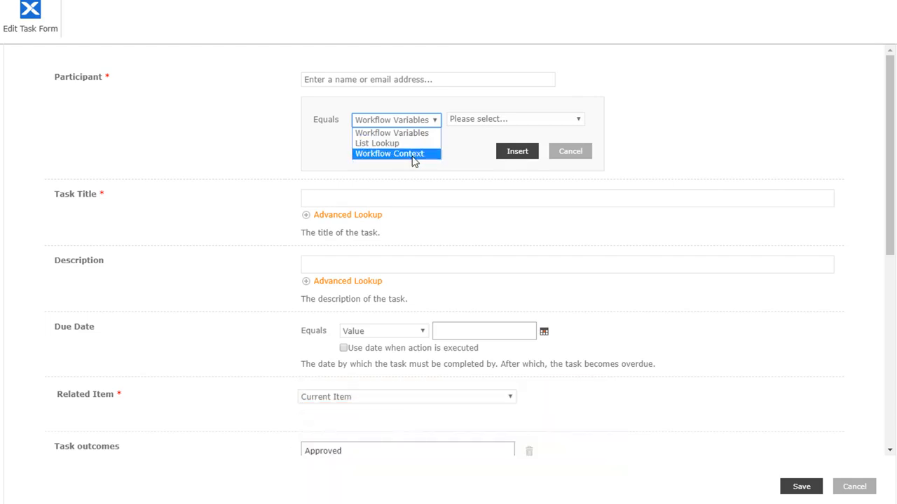
pyautogui.click(413, 154)
pyautogui.click(576, 122)
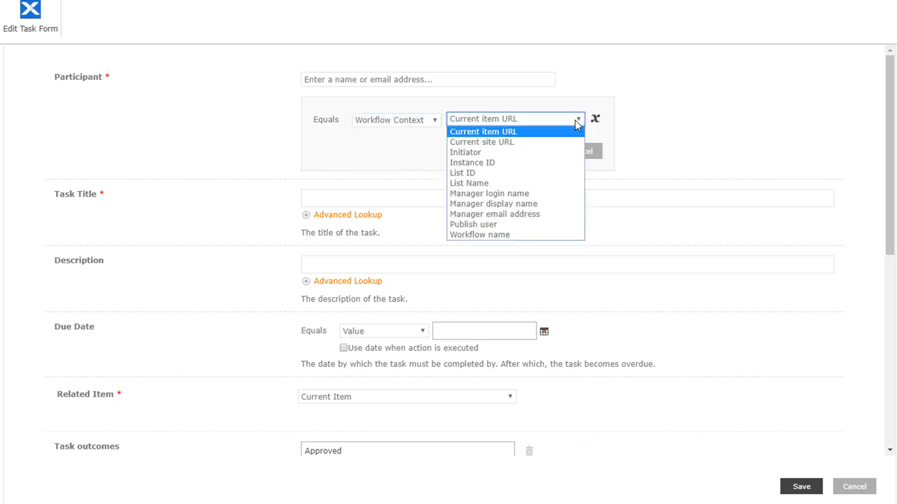
pyautogui.click(562, 217)
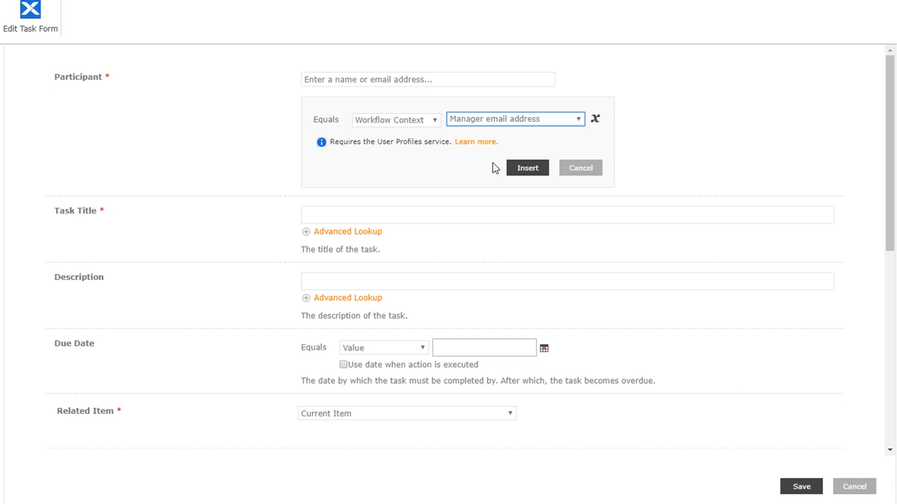
pyautogui.click(518, 170)
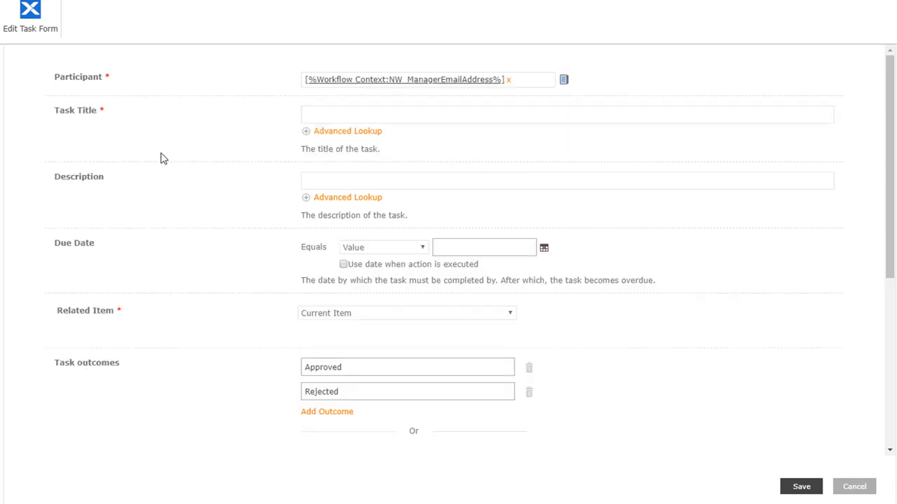
pyautogui.click(340, 117)
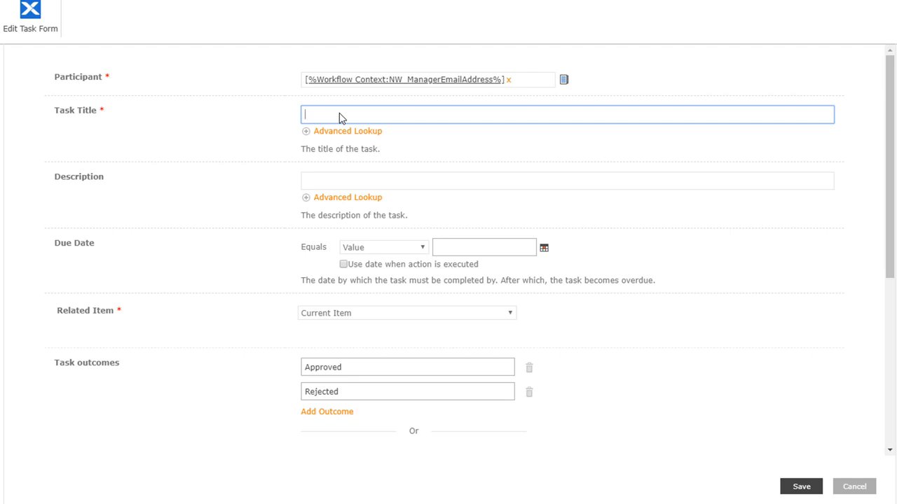
pyautogui.write('New Task')
# - Add a blank third task outcome and delete it again
pyautogui.scroll(-1, 84, 339)
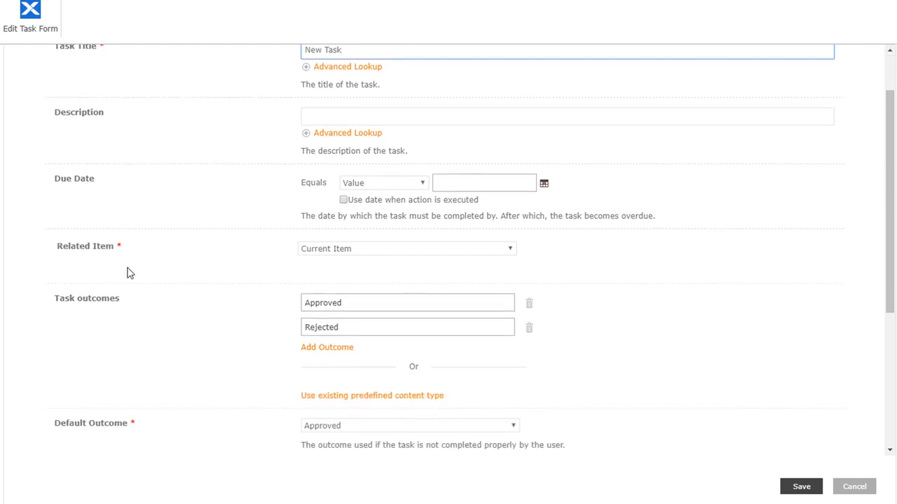
pyautogui.scroll(-2, 127, 273)
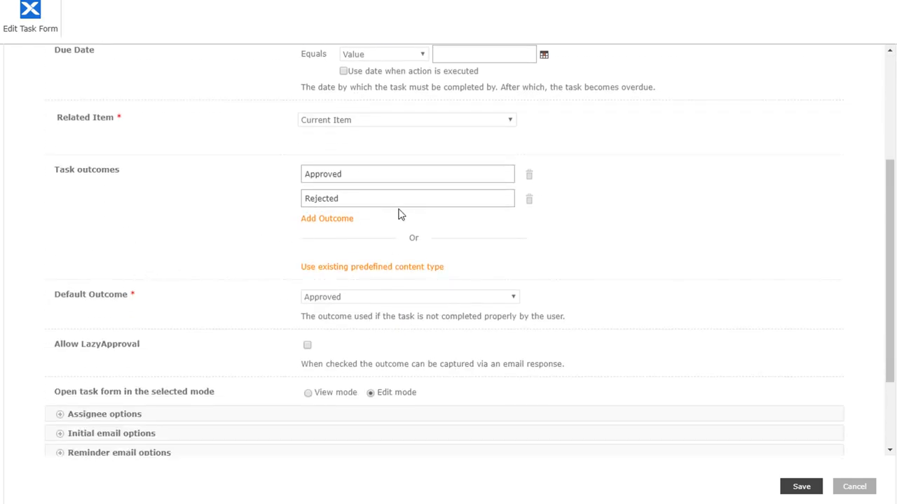
pyautogui.click(347, 224)
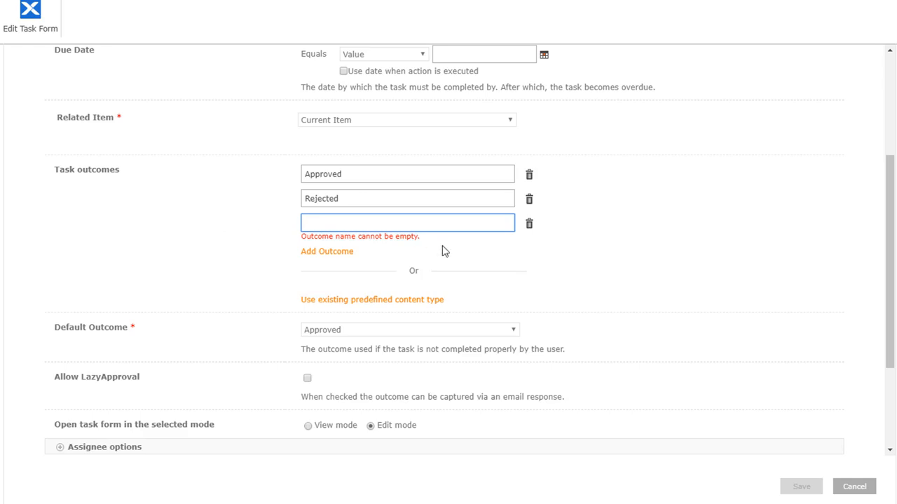
pyautogui.click(529, 224)
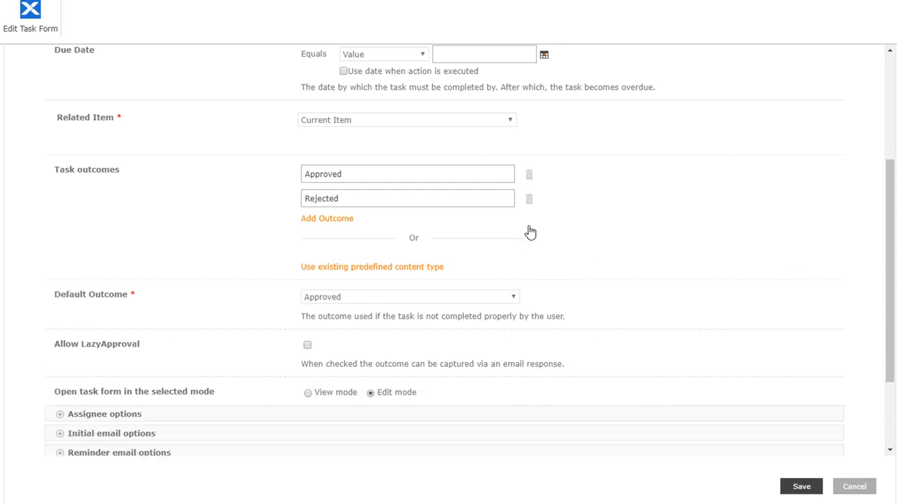
# - Examine the task's assignee options, initial email options and reminder email options
pyautogui.scroll(-3, 194, 306)
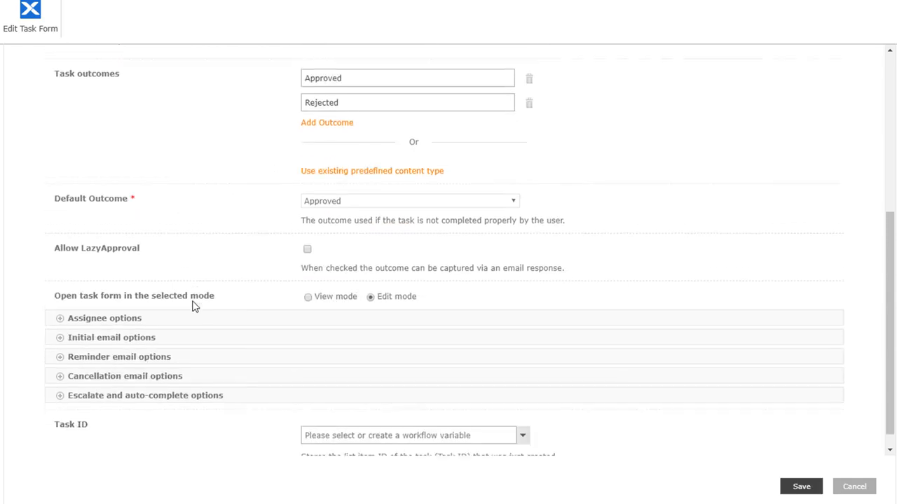
pyautogui.click(121, 301)
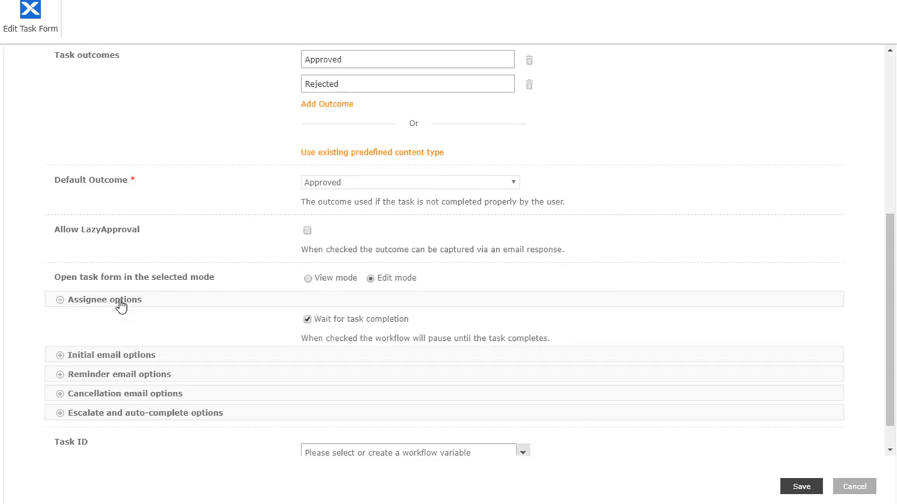
pyautogui.click(120, 306)
pyautogui.click(120, 320)
pyautogui.scroll(-5, 118, 324)
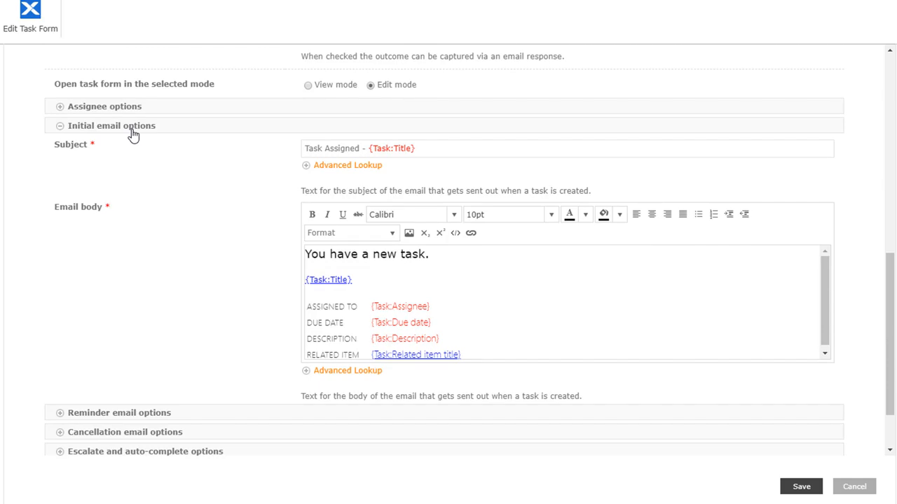
pyautogui.click(133, 135)
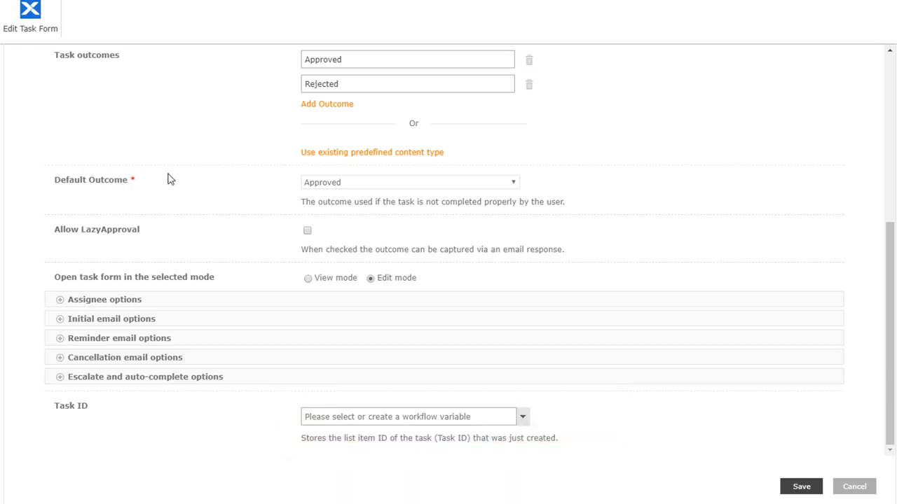
pyautogui.click(118, 339)
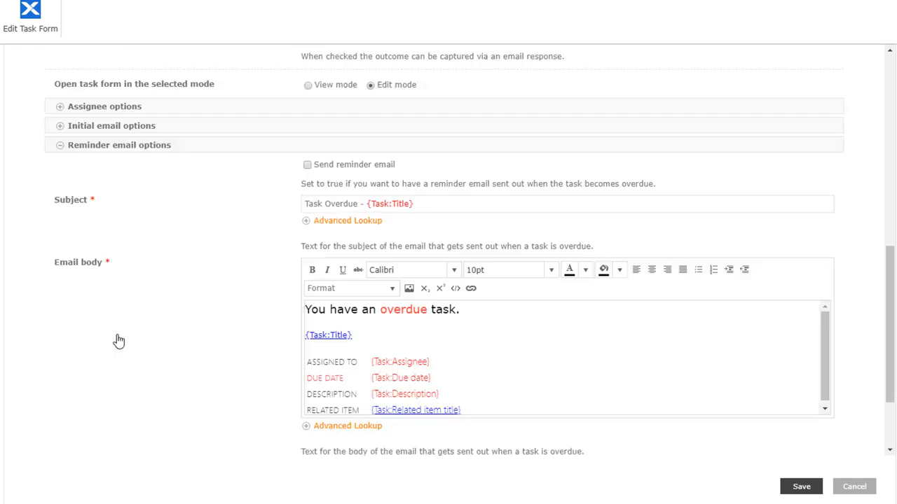
pyautogui.click(88, 145)
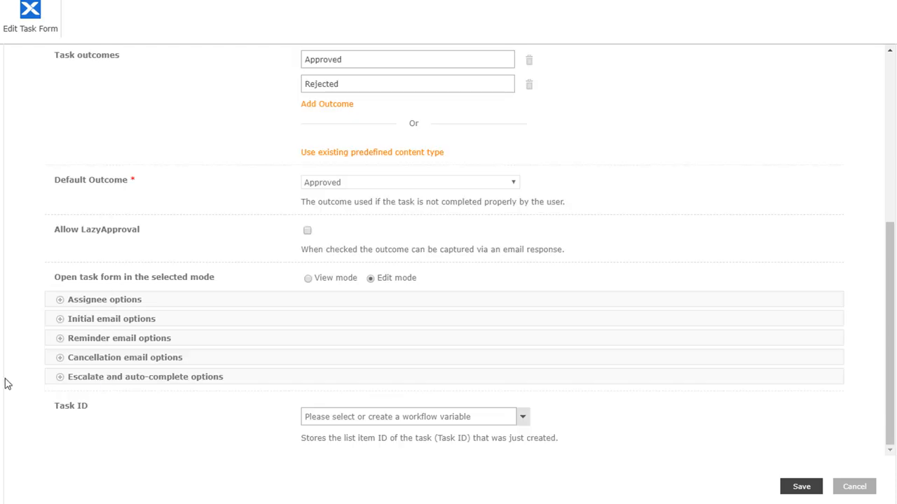
# - Save the configuration of the Assign a task action
pyautogui.scroll(5, 841, 410)
pyautogui.click(818, 491)
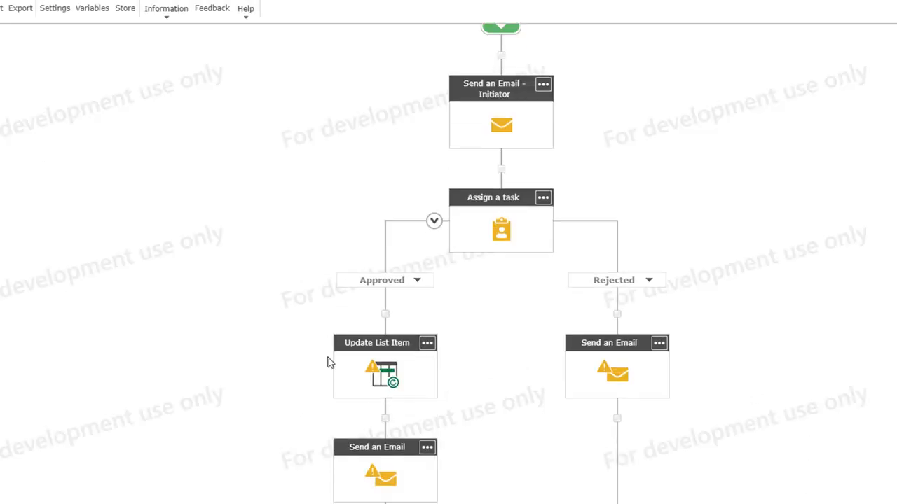
# - Configure the Approved branch's Update List Item action to set the current item's Delivered property to the value Yes, and save it
pyautogui.doubleClick(385, 375)
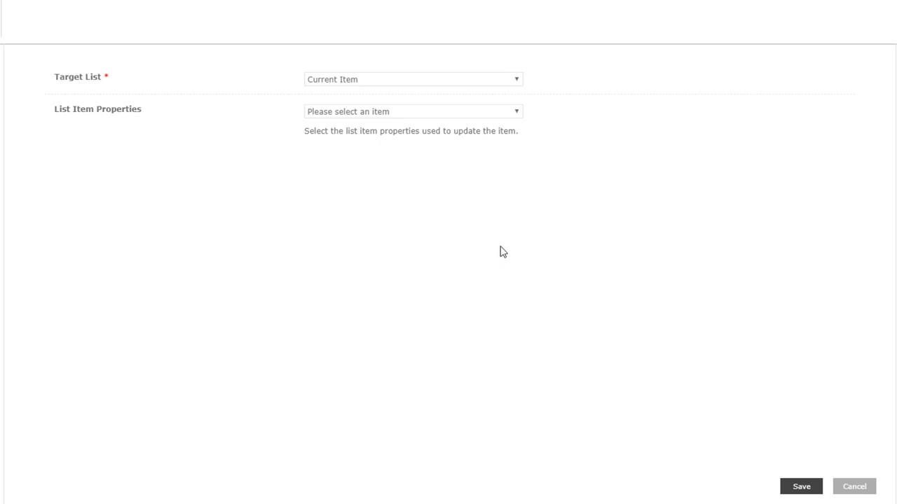
pyautogui.click(486, 116)
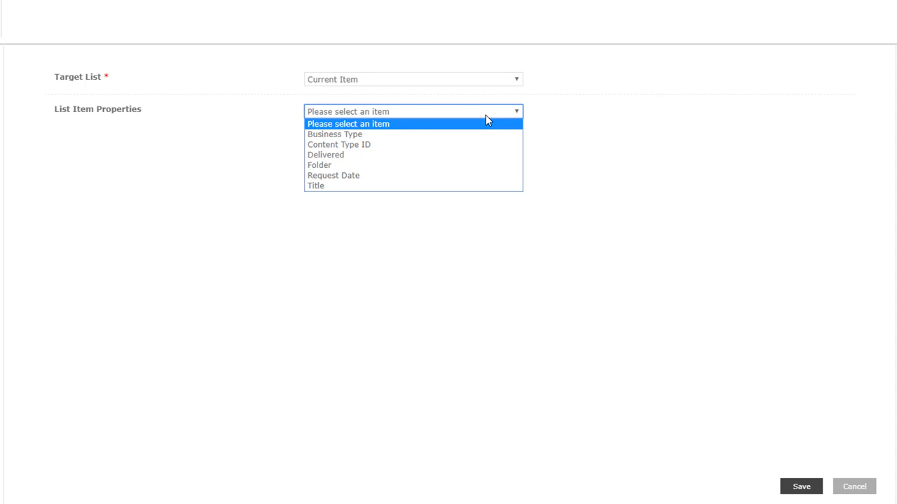
pyautogui.click(482, 157)
pyautogui.click(567, 114)
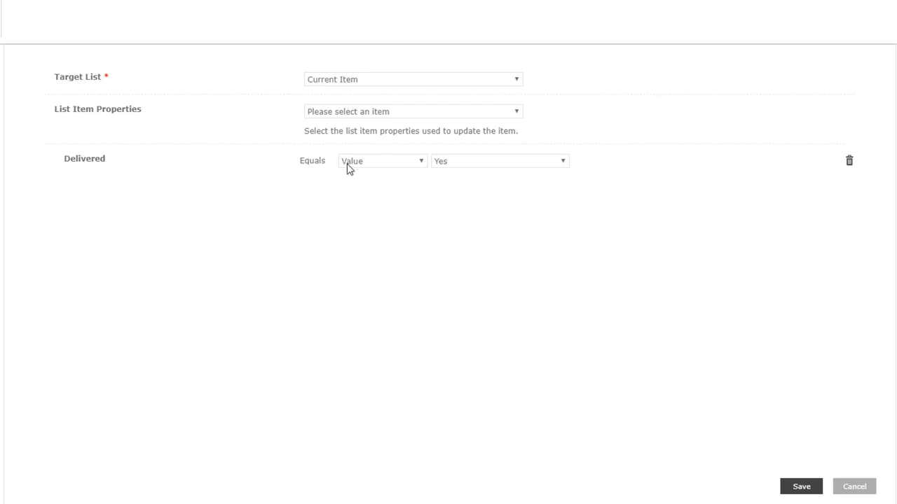
pyautogui.click(375, 162)
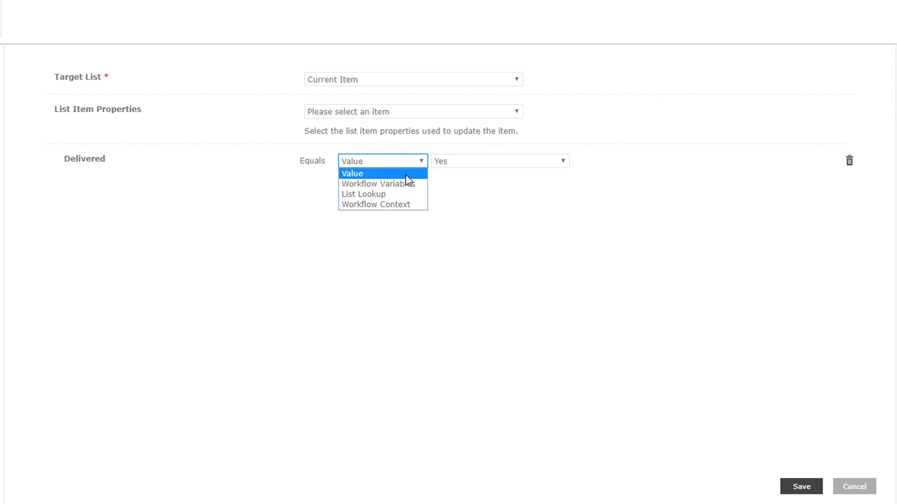
pyautogui.click(407, 177)
pyautogui.click(492, 169)
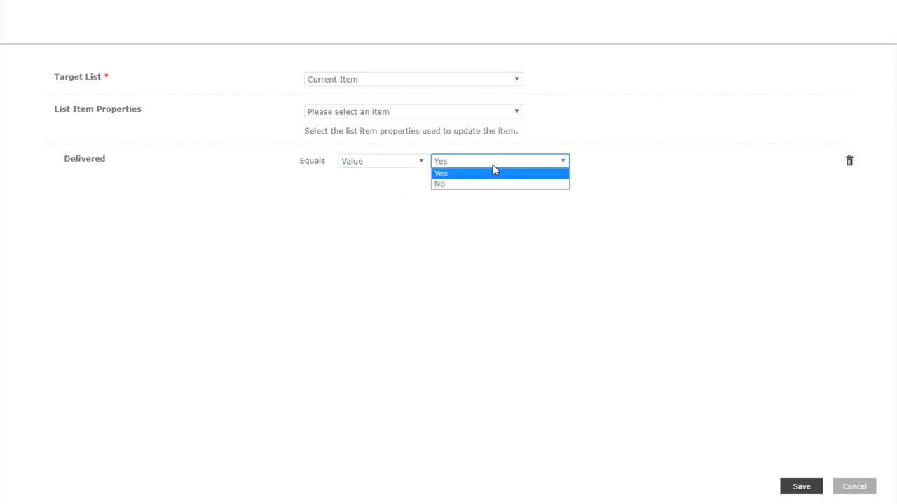
pyautogui.click(498, 175)
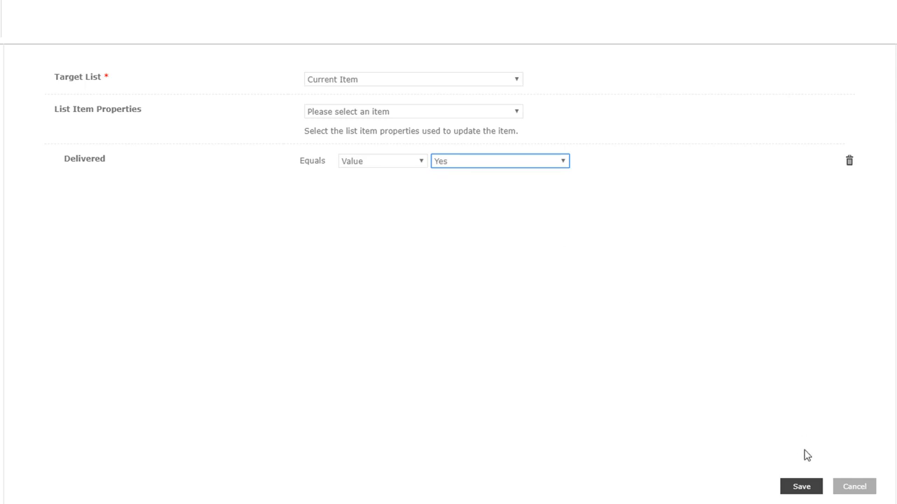
pyautogui.click(803, 486)
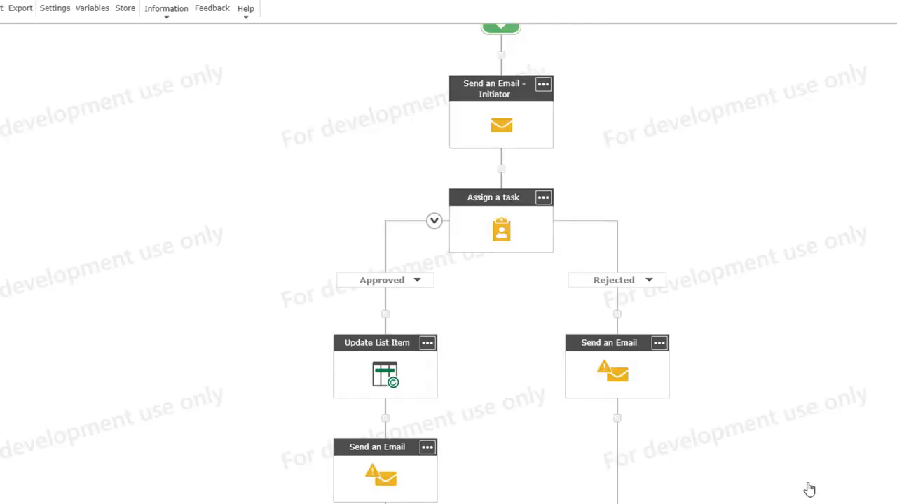
# - In the Rejected branch's Send an Email action, choose the Workflow Context value Initiator for the To recipient
pyautogui.doubleClick(619, 380)
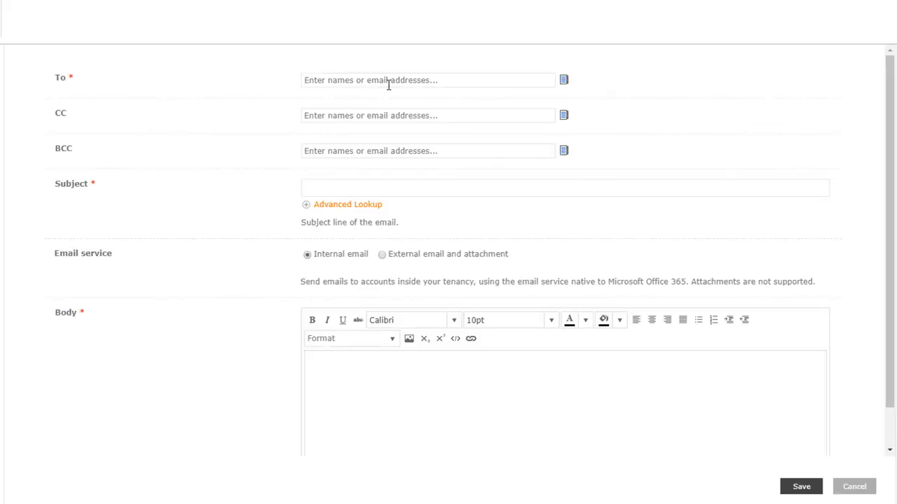
pyautogui.click(565, 82)
pyautogui.click(410, 121)
pyautogui.click(405, 156)
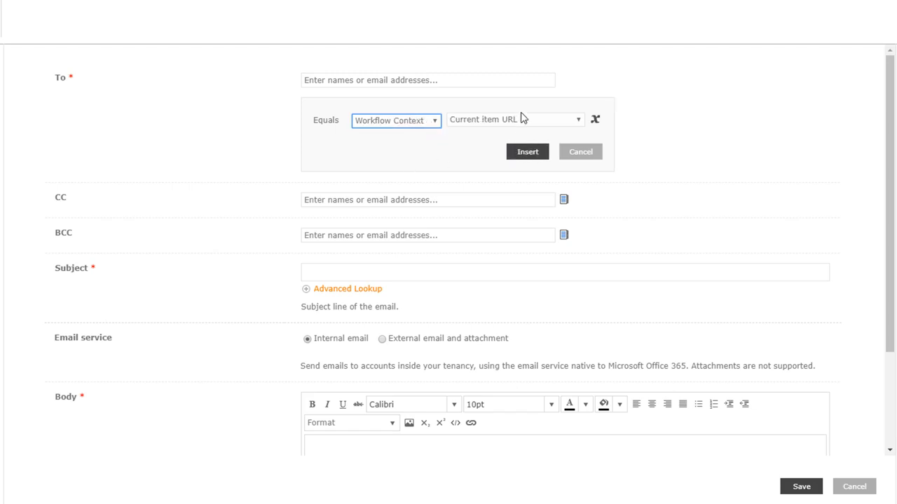
pyautogui.click(522, 120)
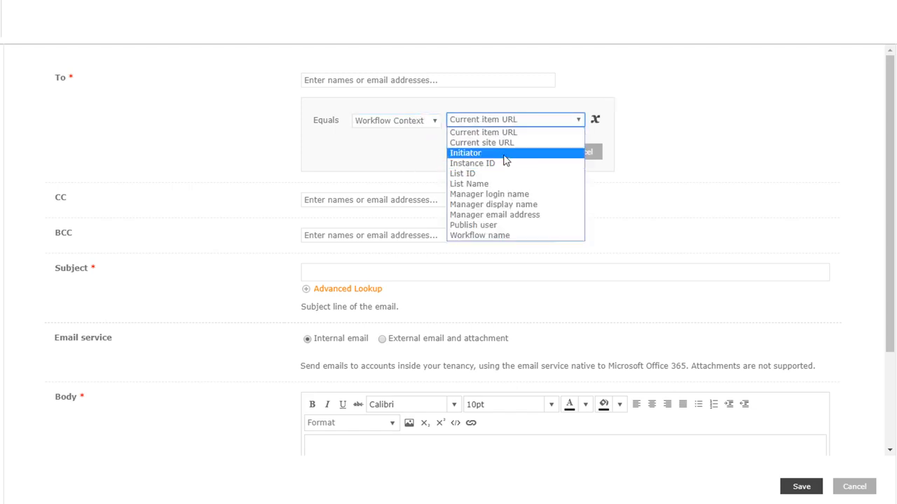
pyautogui.click(509, 153)
# - Set the rejection email's subject to "Your Request has been Rejected" and its body to "Please try again!", and save the action
pyautogui.click(358, 271)
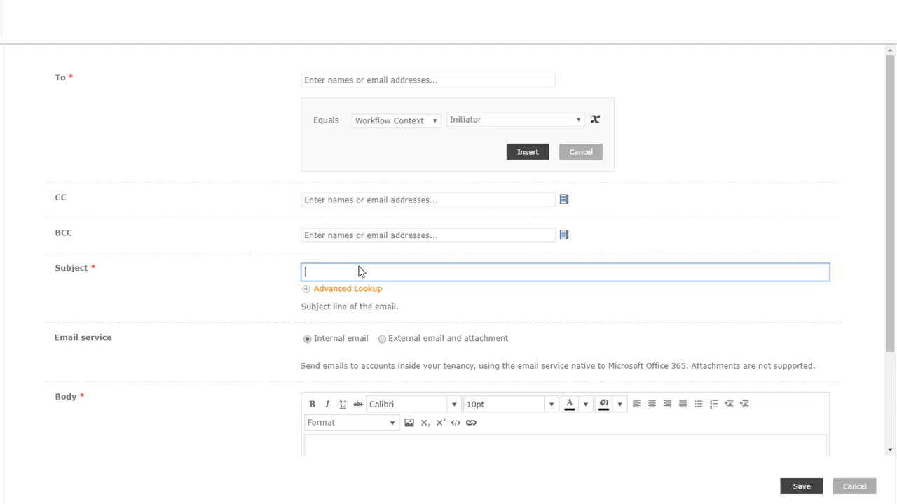
pyautogui.write('Your Request has been Rejected')
pyautogui.click(258, 364)
pyautogui.scroll(-2, 258, 364)
pyautogui.click(426, 337)
pyautogui.write('Please ')
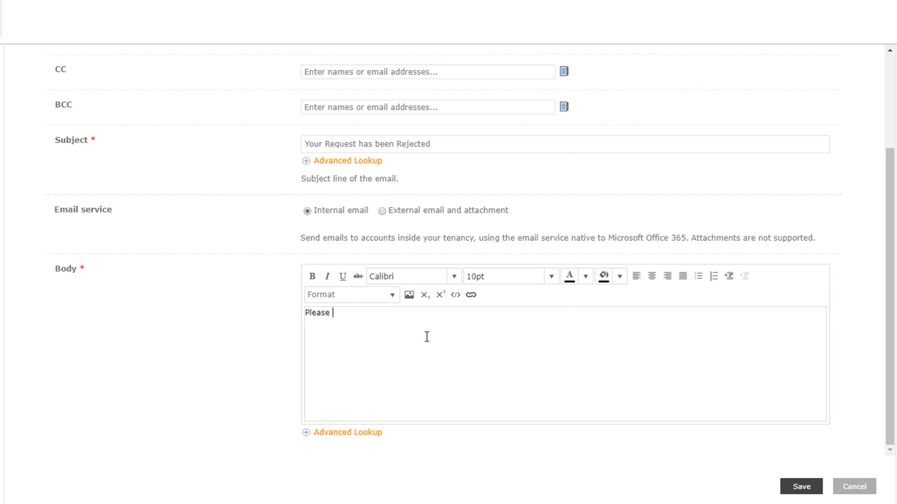
pyautogui.write('try again!')
pyautogui.click(797, 490)
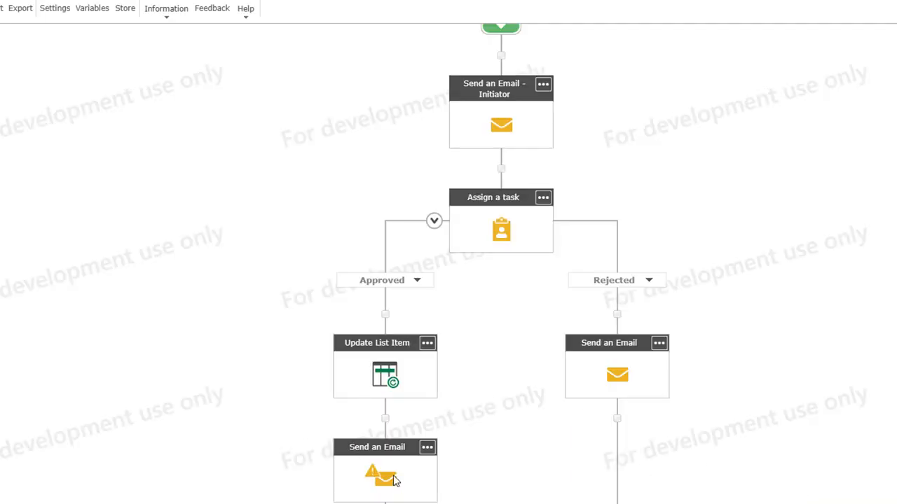
# - In the Approved branch's Send an Email action, insert the Workflow Context value Initiator as the To recipient
pyautogui.doubleClick(393, 481)
pyautogui.click(384, 80)
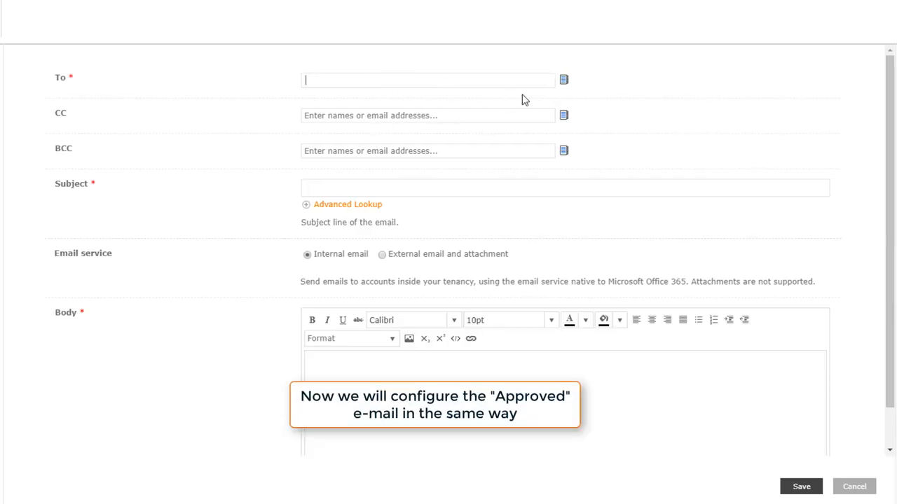
pyautogui.click(564, 82)
pyautogui.click(410, 122)
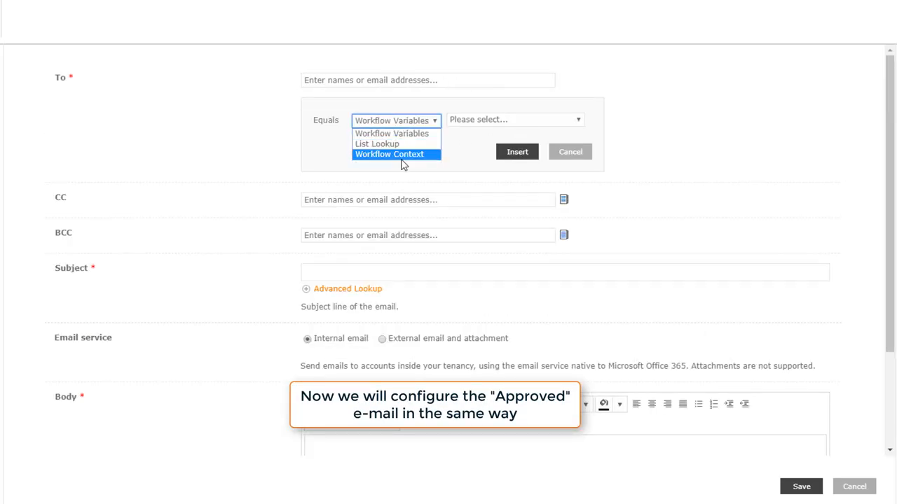
pyautogui.click(400, 156)
pyautogui.click(483, 120)
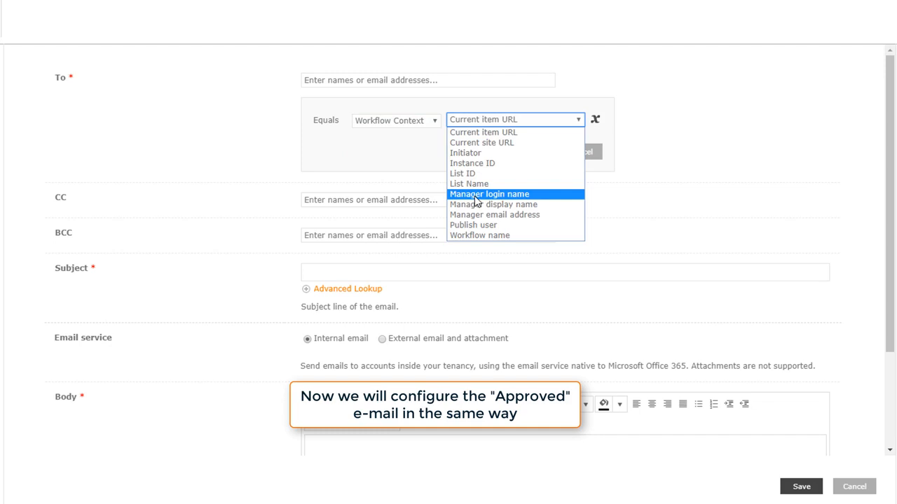
pyautogui.click(481, 153)
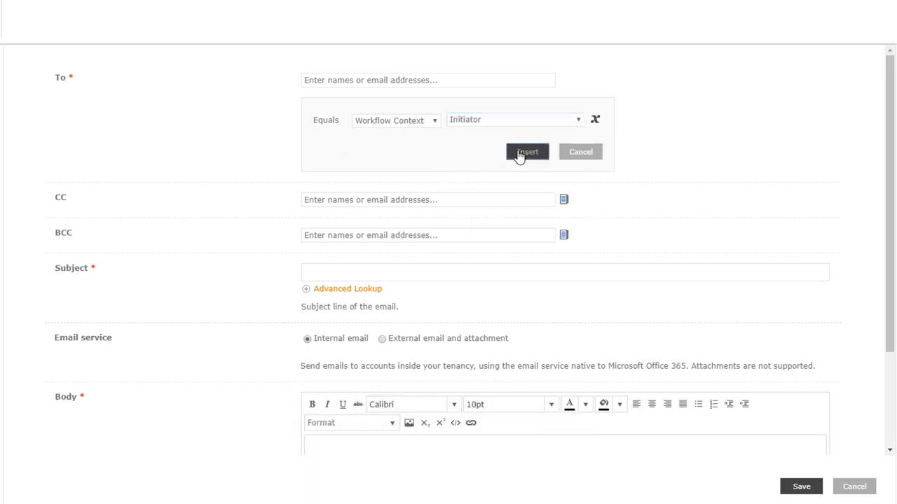
pyautogui.click(518, 153)
# - Set the approval email's subject to "Your request has been approved!" and its body to "Hooray! Your request has been approved!"
pyautogui.click(377, 190)
pyautogui.write('Your request has been approved!')
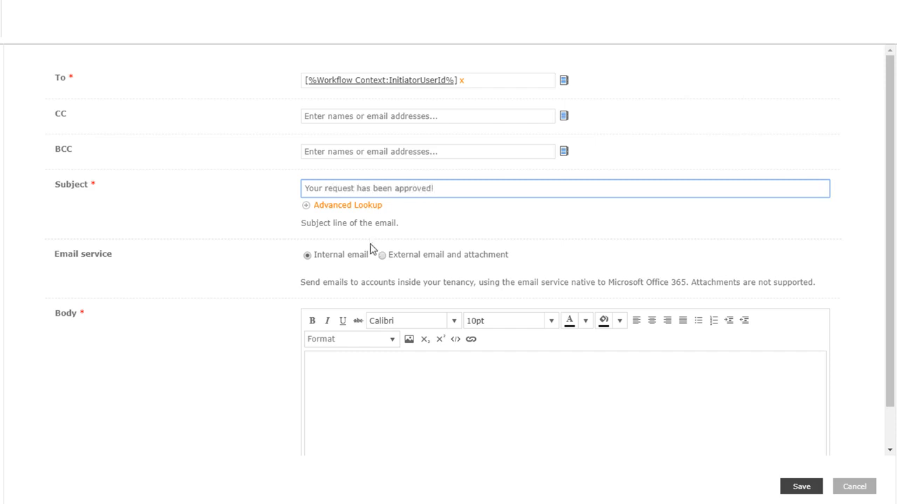
pyautogui.click(385, 390)
pyautogui.write('Hoo')
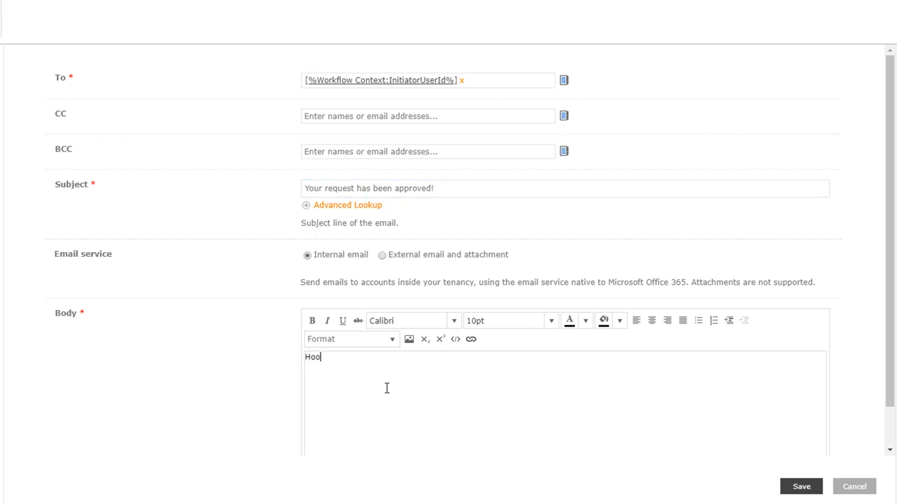
pyautogui.write('ray! Your request has ')
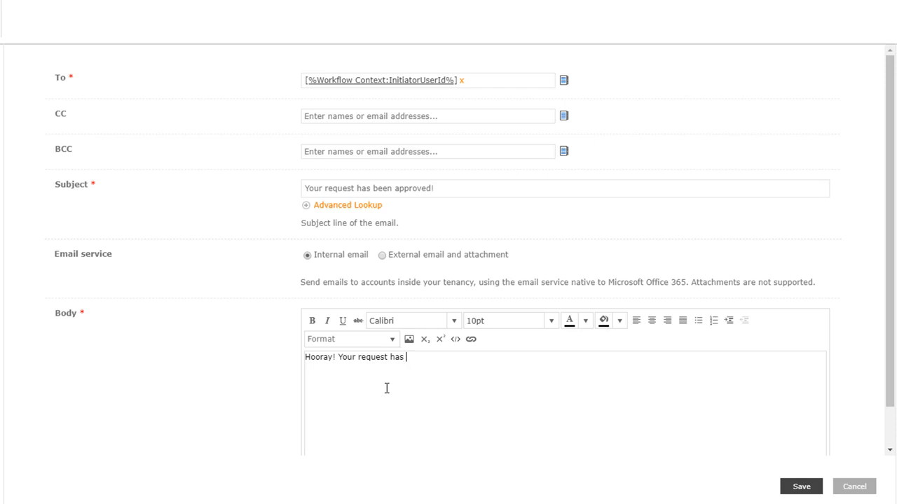
pyautogui.write('been approved!')
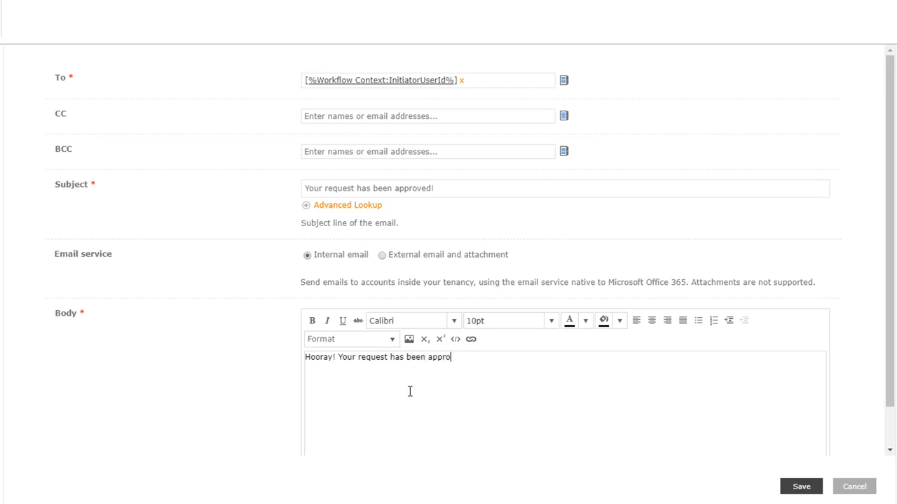